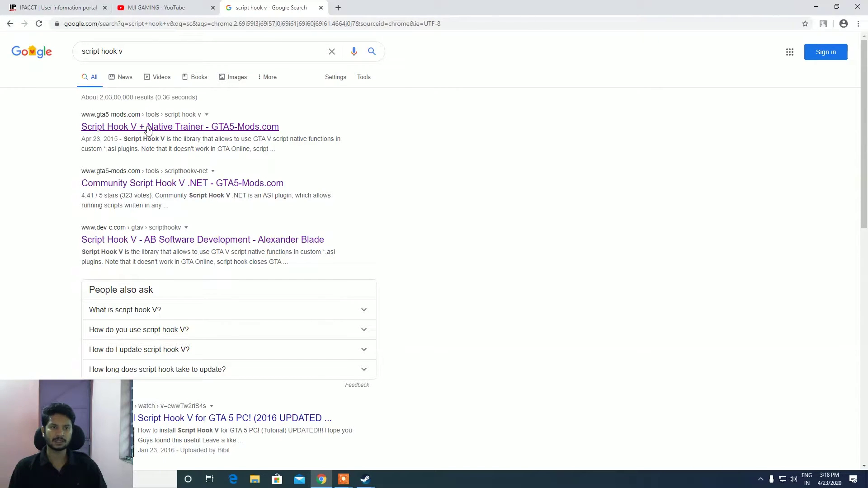
Step: Open the Script Hook V + Native Trainer page on GTA5-Mods and view its external download page
click(169, 132)
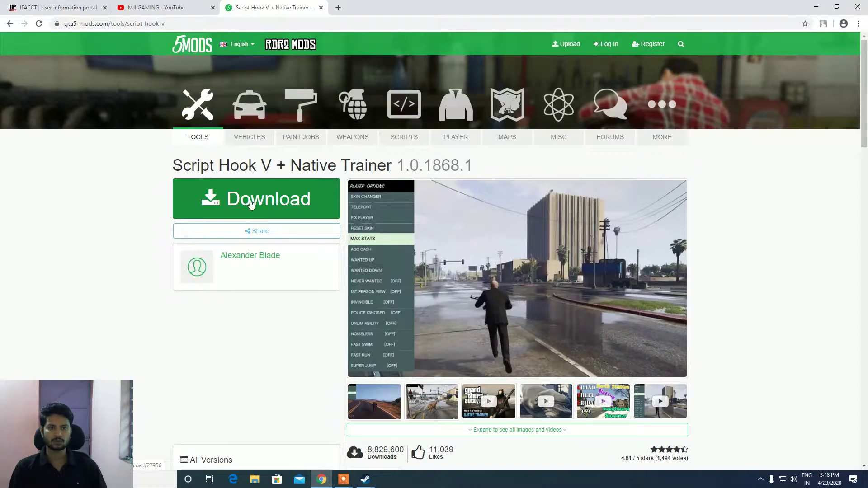
click(252, 204)
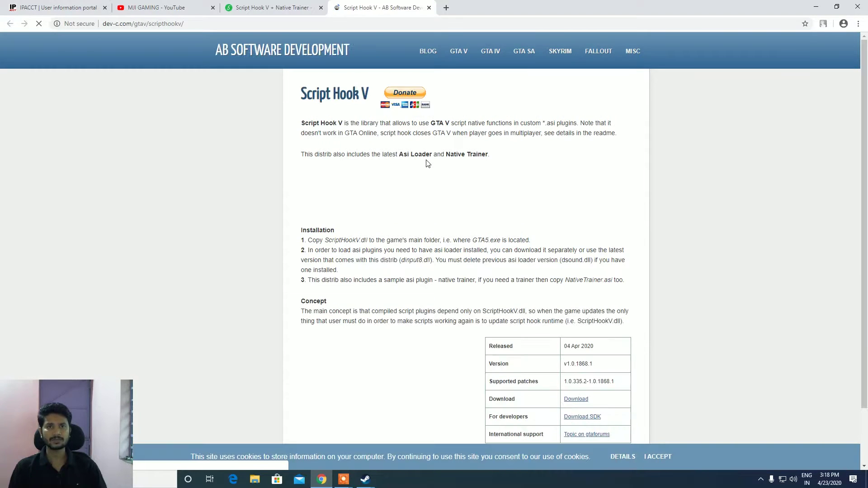
scroll(426, 163, down, 1)
scroll(434, 245, up, 1)
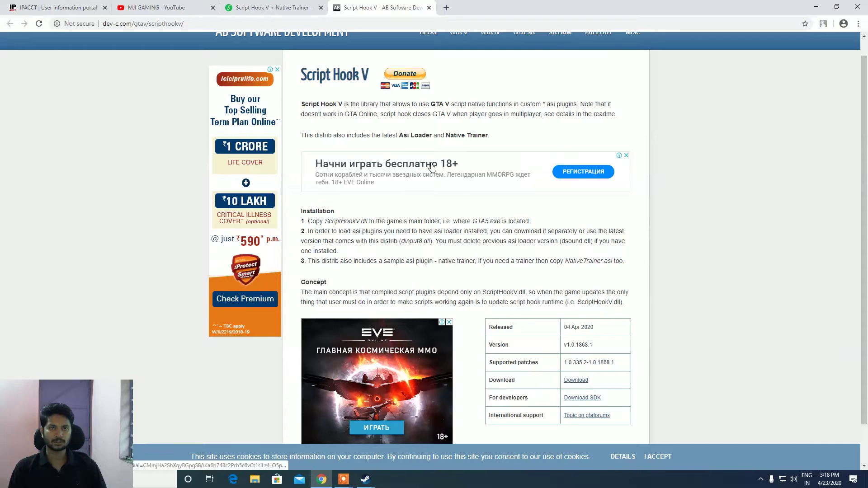
click(429, 7)
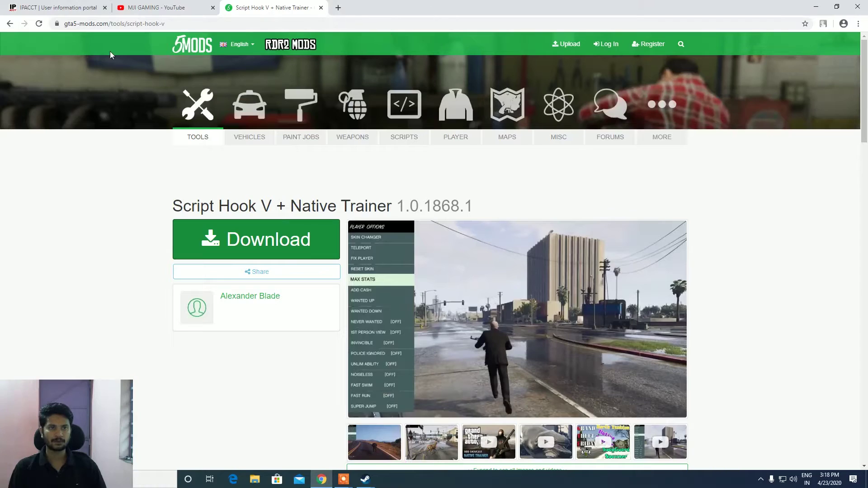
Step: Search for "script hook v net" and view the ScriptHookVDotNet v3.0.3 release page through Community Script Hook V .NET on GTA5-Mods
click(10, 23)
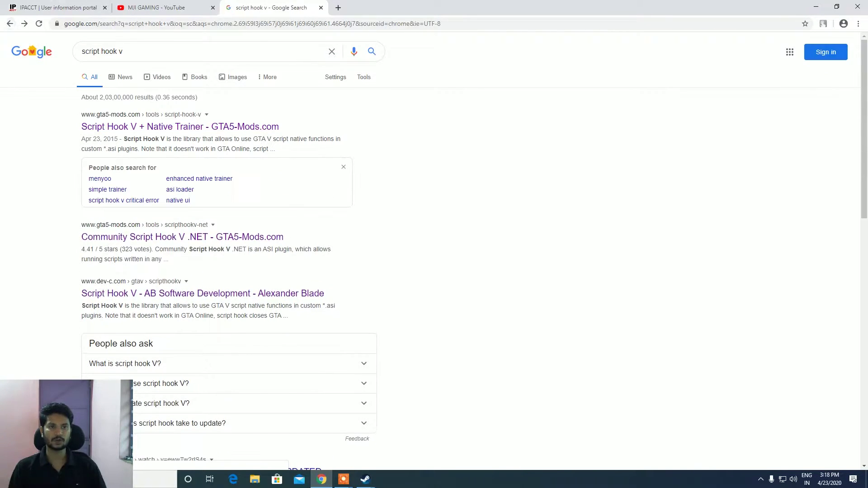
click(161, 52)
click(134, 71)
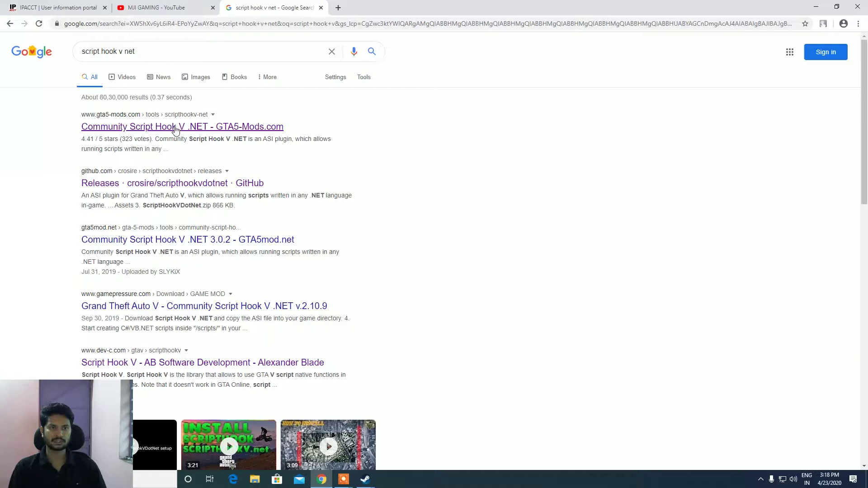
click(177, 128)
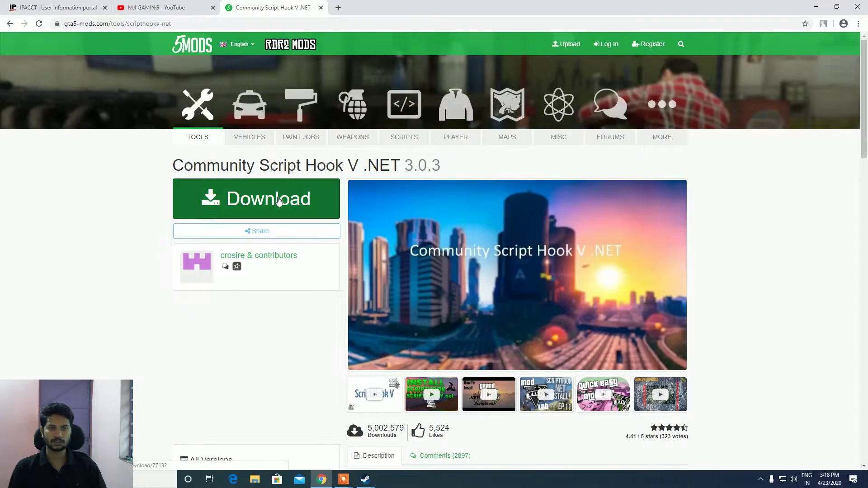
click(279, 200)
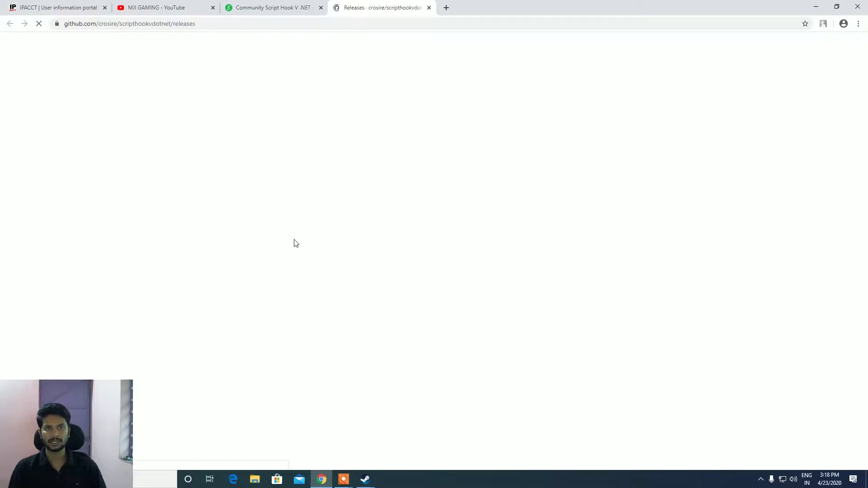
scroll(539, 310, down, 3)
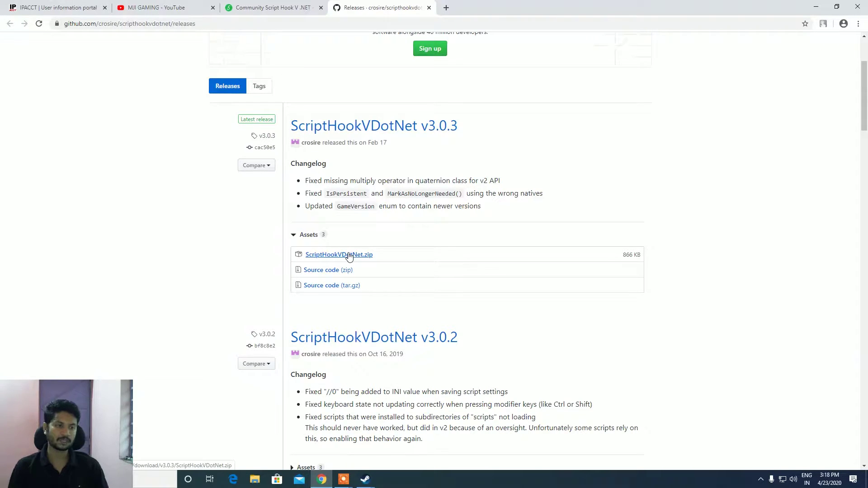
click(429, 8)
Step: Move the ScriptHookV_1.0.1868.1 and ScriptHookVDotNet archives from the desktop's GTA V folder to the desktop
key(super+d)
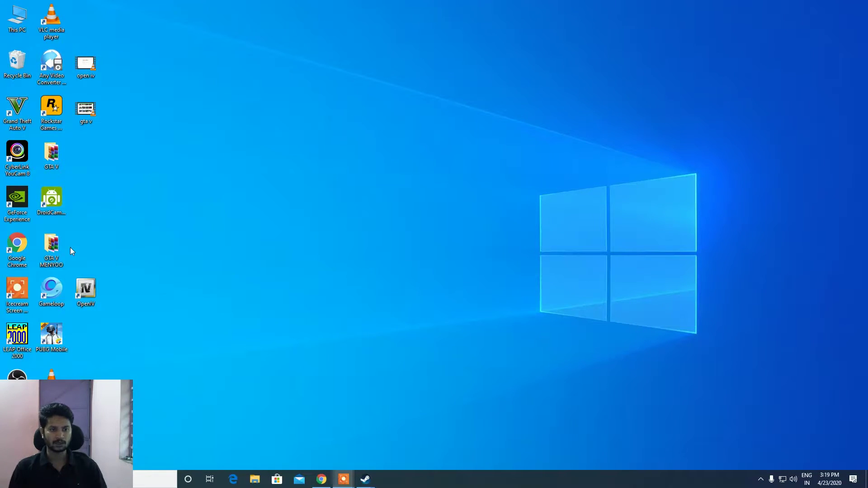
double_click(50, 153)
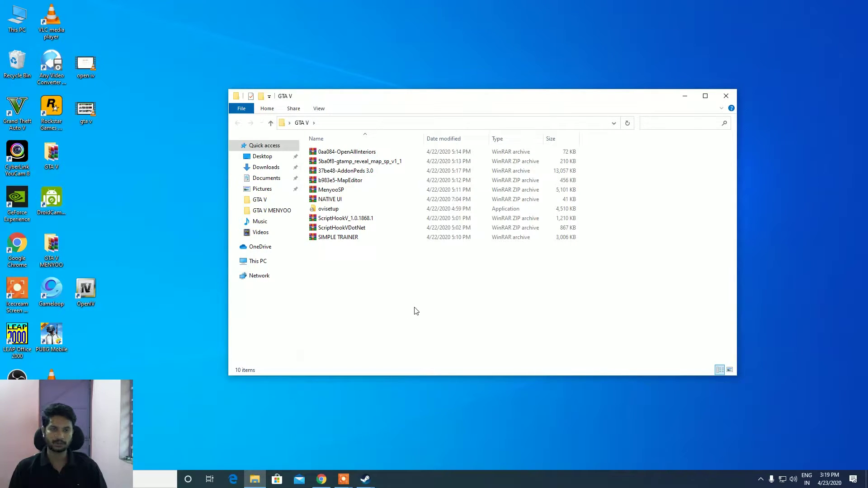
click(367, 219)
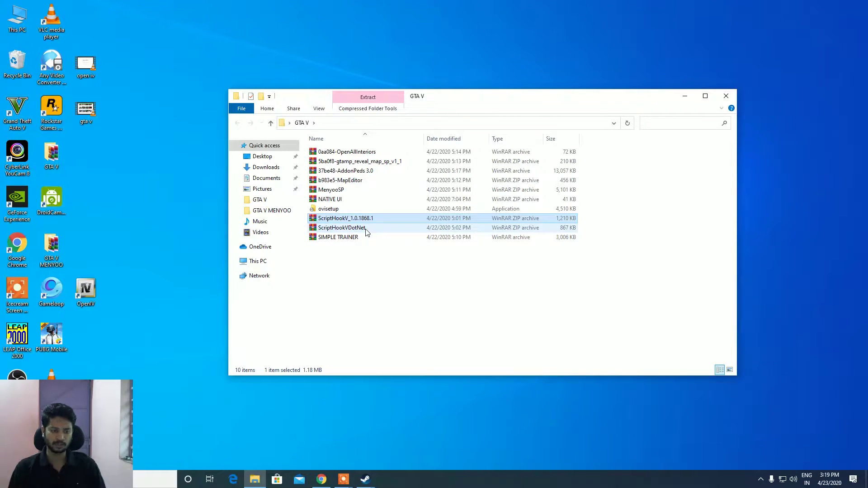
ctrl+click(363, 226)
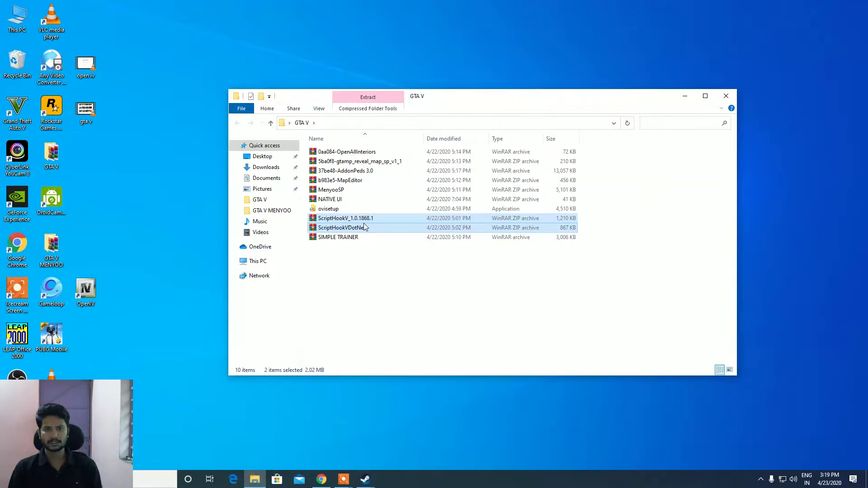
right_click(364, 224)
click(385, 369)
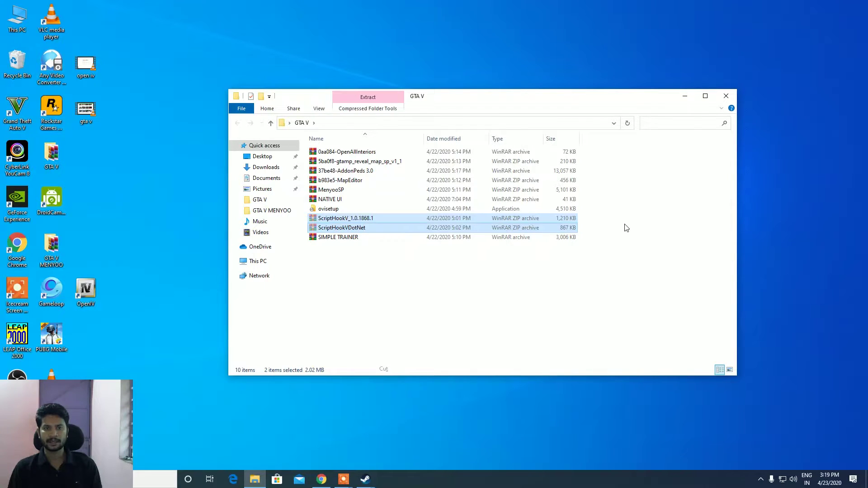
click(725, 96)
right_click(320, 103)
click(365, 141)
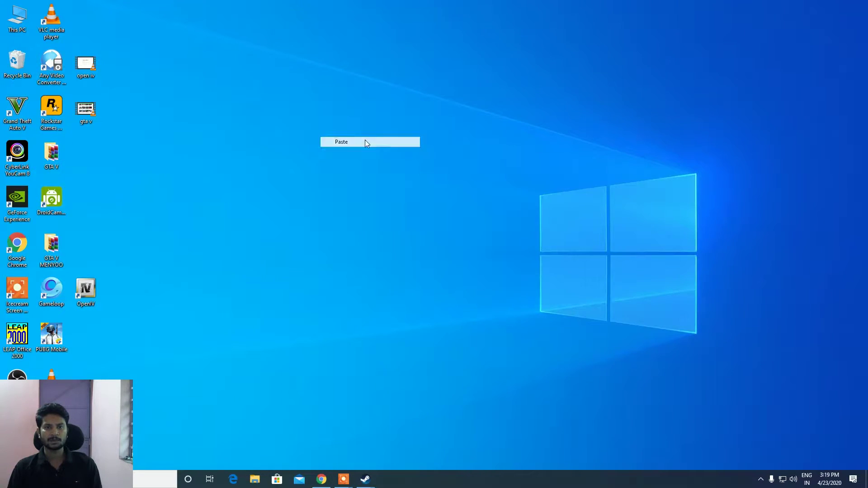
Step: Extract the ScriptHookV_1.0.1868.1 archive directly onto the desktop
click(335, 112)
right_click(324, 100)
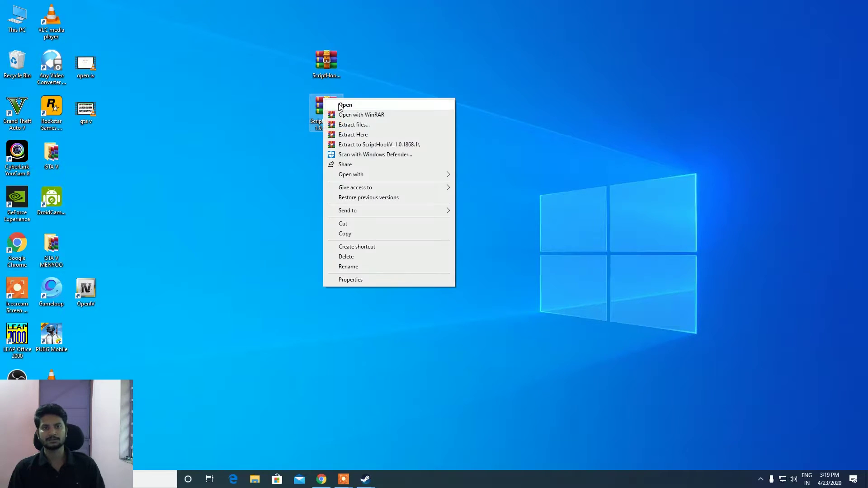
click(392, 134)
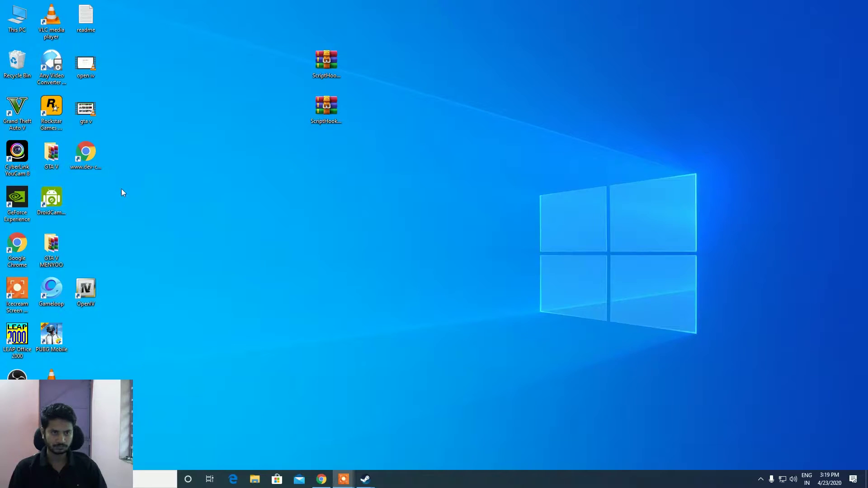
Step: Open the extracted bin folder and delete the extracted dev-c.com web shortcut from the desktop
drag(61, 414, 200, 371)
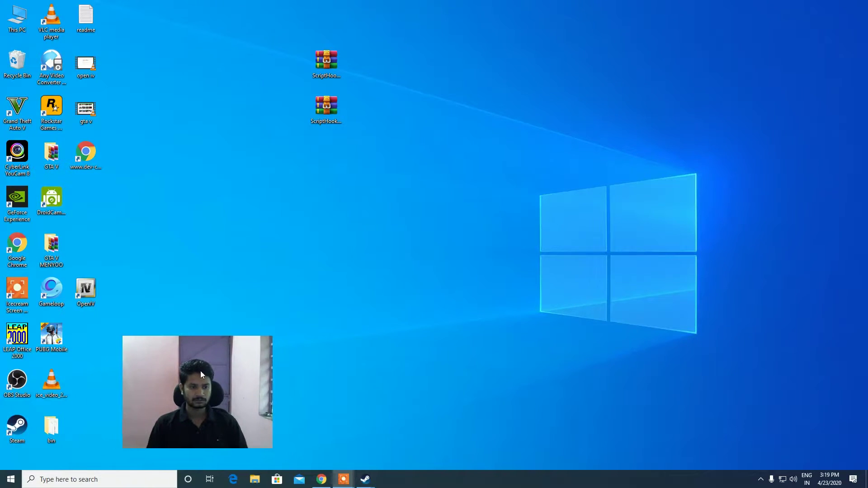
double_click(55, 427)
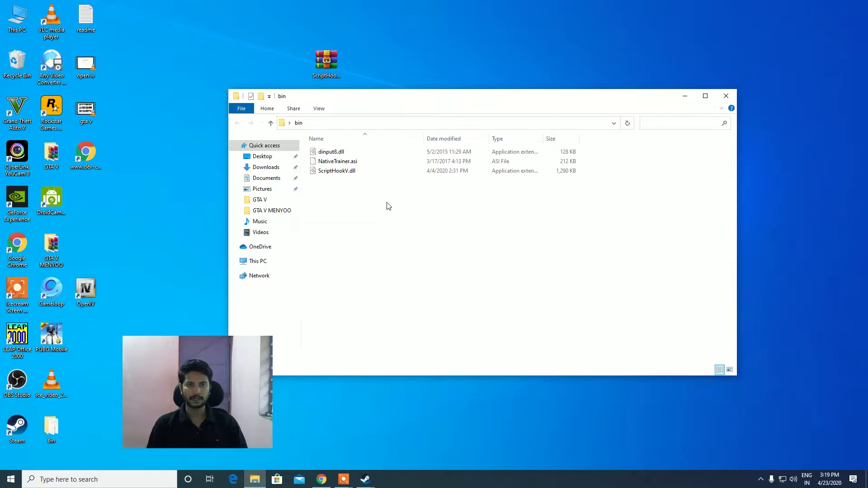
click(87, 164)
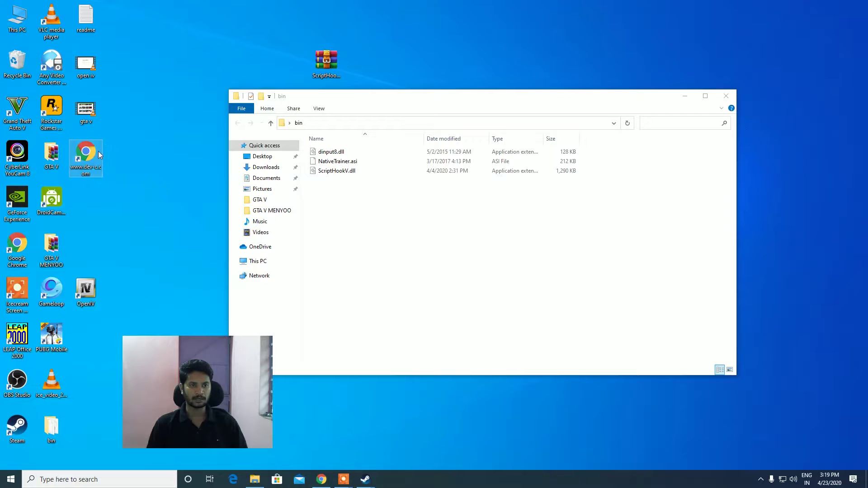
key(Delete)
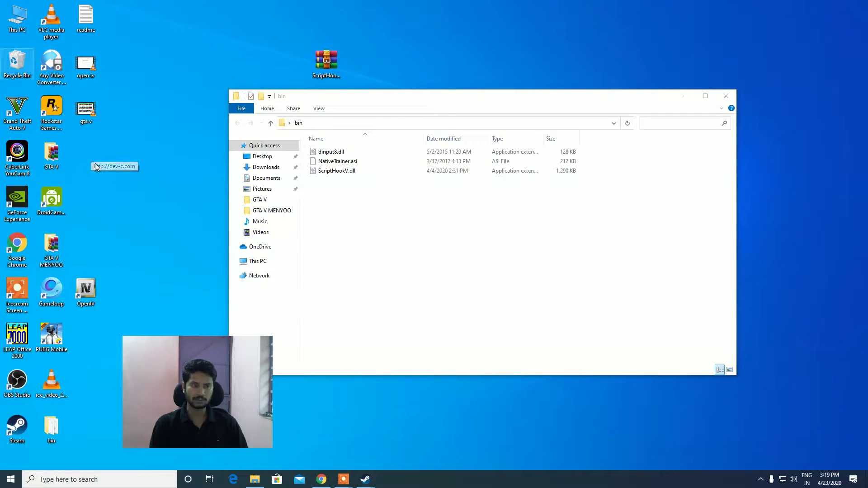
Step: Read the extracted readme and highlight its first installation instruction about copying ScriptHookV.dll to the game's main folder
double_click(86, 27)
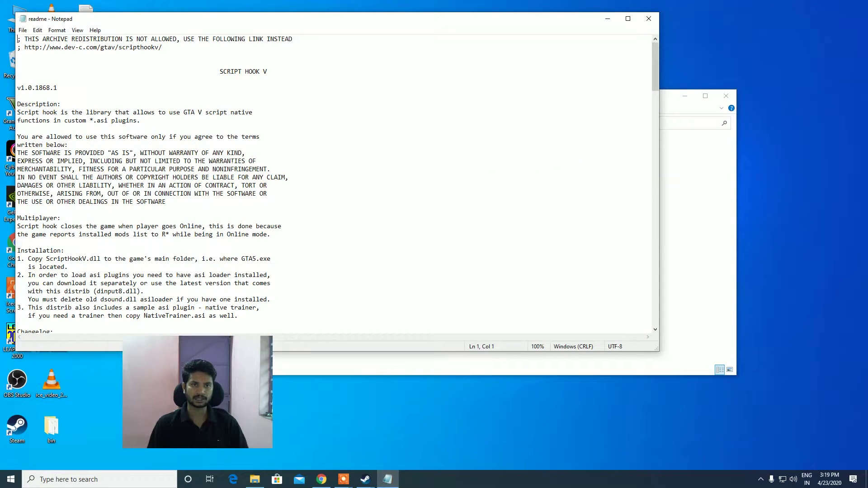
scroll(335, 186, down, 5)
scroll(335, 186, up, 4)
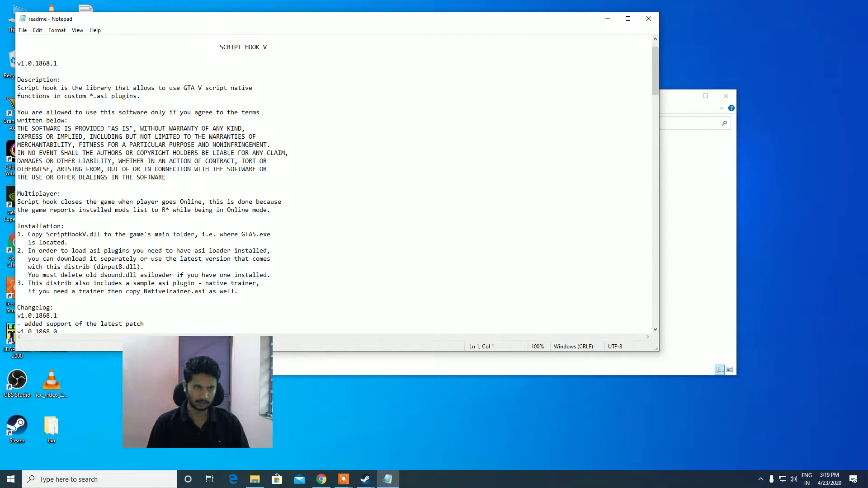
drag(28, 234, 67, 242)
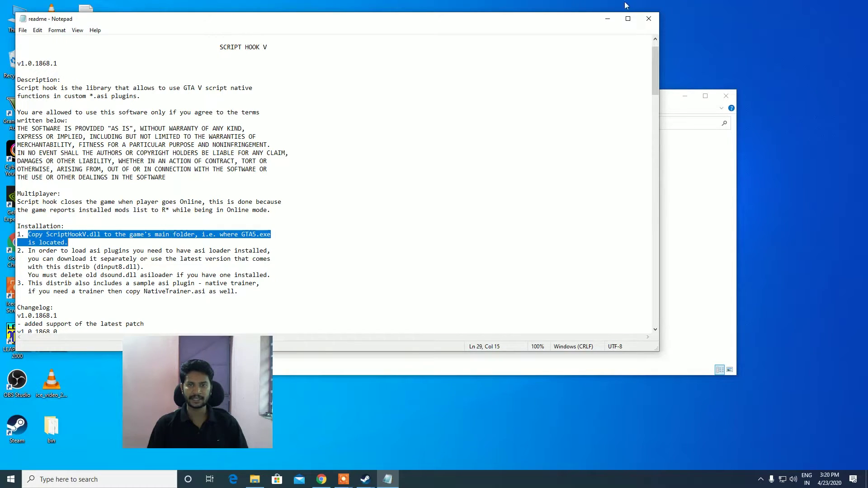
click(607, 19)
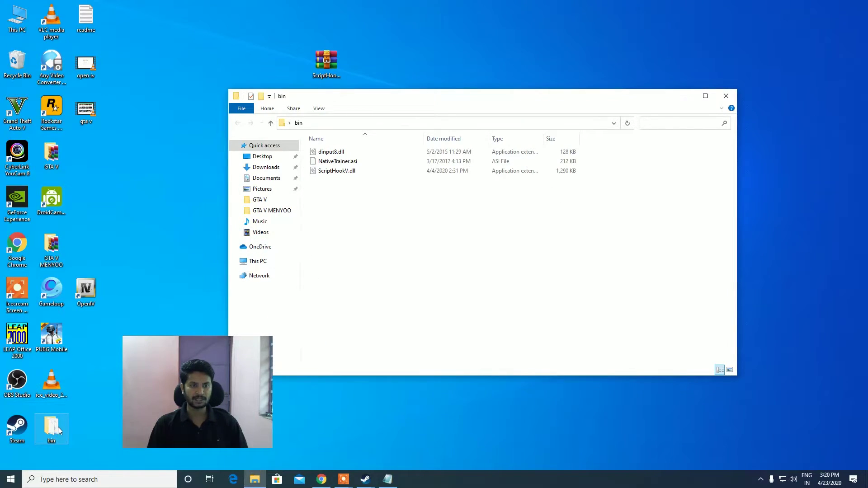
Step: Return to the bin folder and select ScriptHookV.dll
click(254, 479)
click(254, 479)
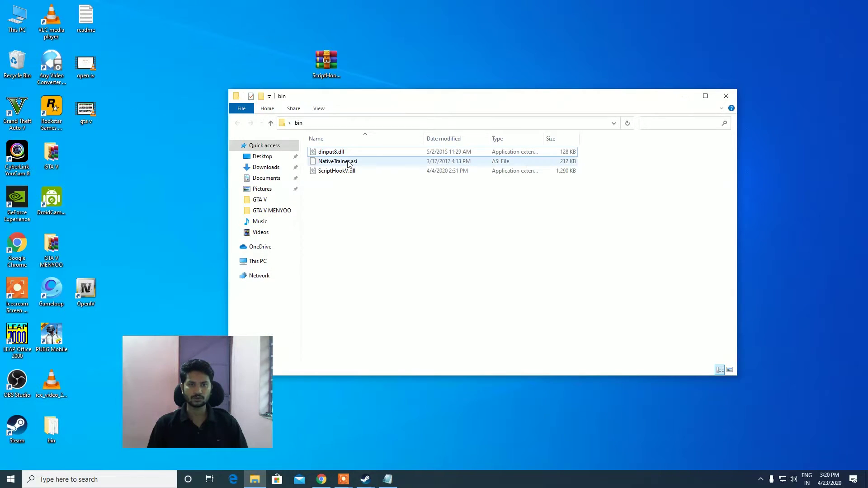
click(344, 176)
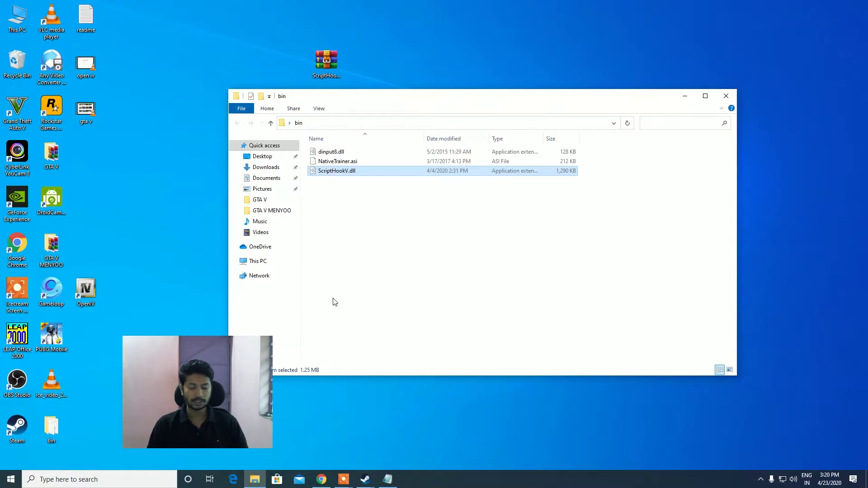
Step: Switch to Steam and open Grand Theft Auto V's local files folder from its properties, moving the folder window aside and closing the properties
mouse_move(367, 481)
click(352, 427)
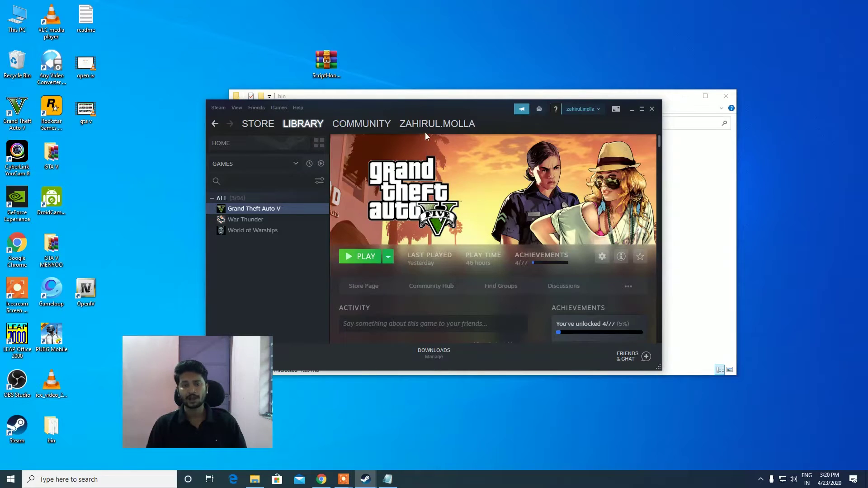
right_click(15, 115)
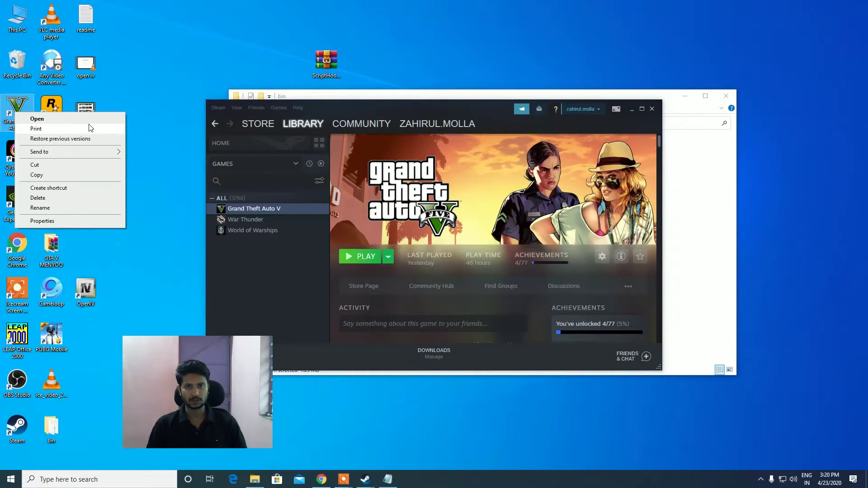
click(160, 73)
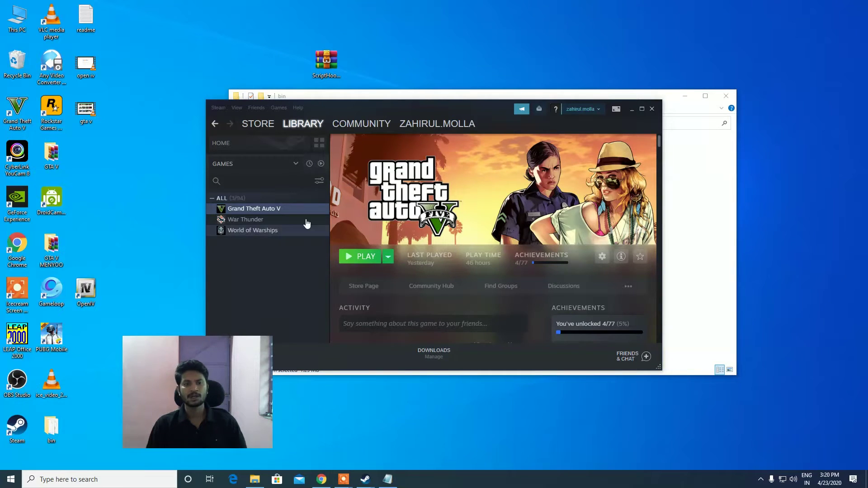
click(297, 209)
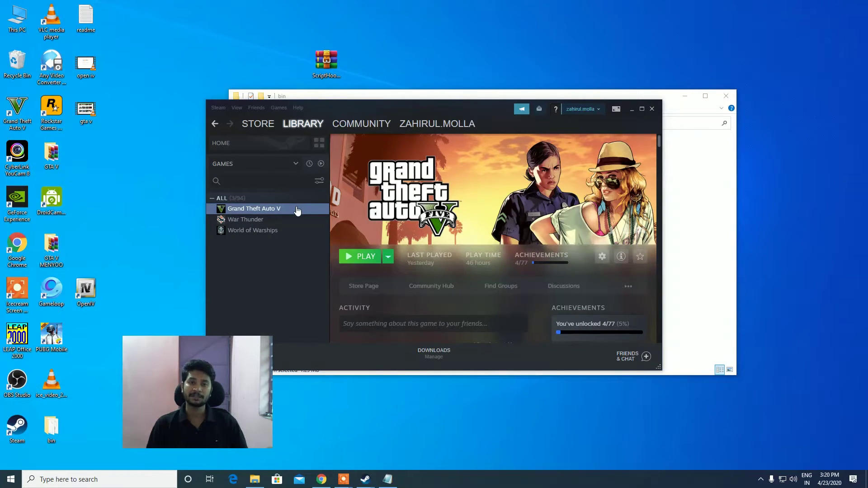
right_click(297, 209)
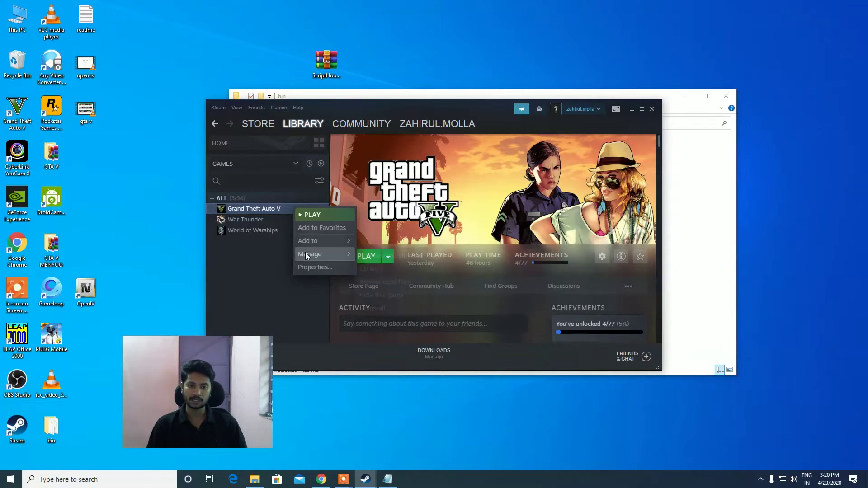
click(325, 271)
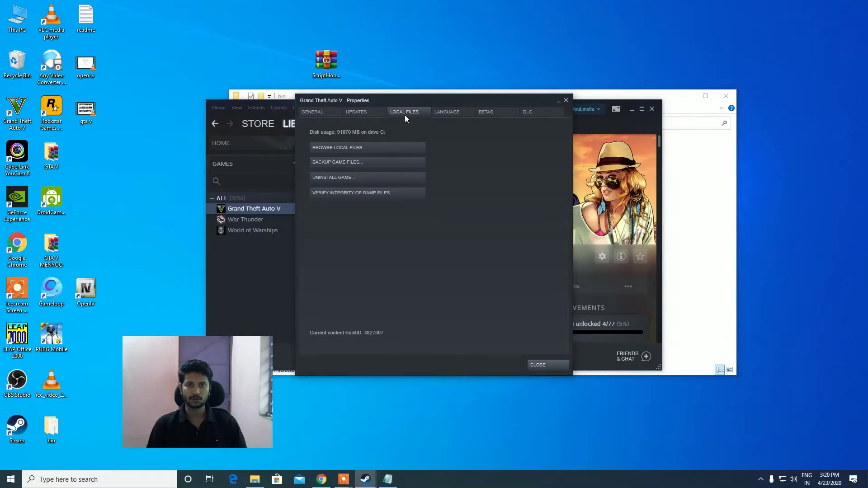
click(327, 150)
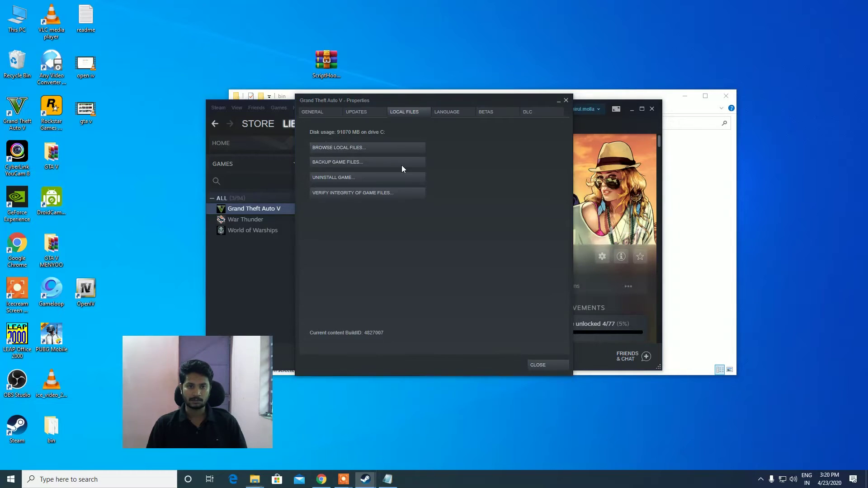
drag(599, 117, 666, 138)
click(560, 107)
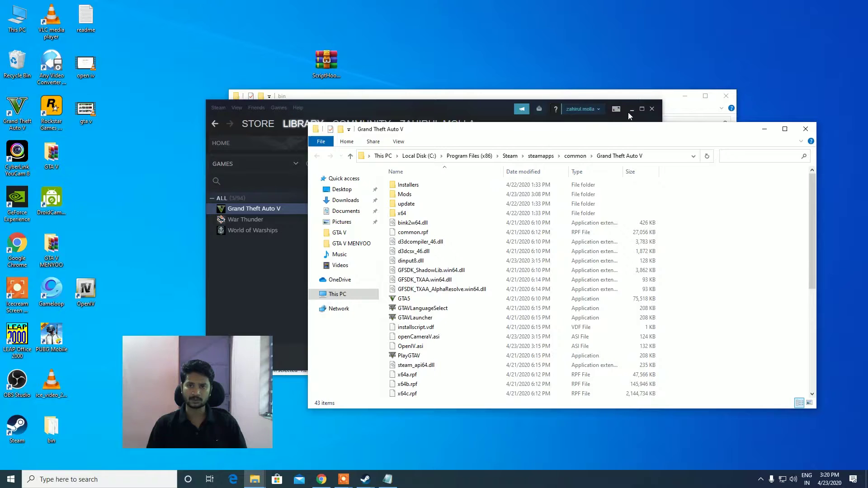
Step: Minimise Steam and move ScriptHookV.dll from the bin folder into the Grand Theft Auto V folder
click(631, 110)
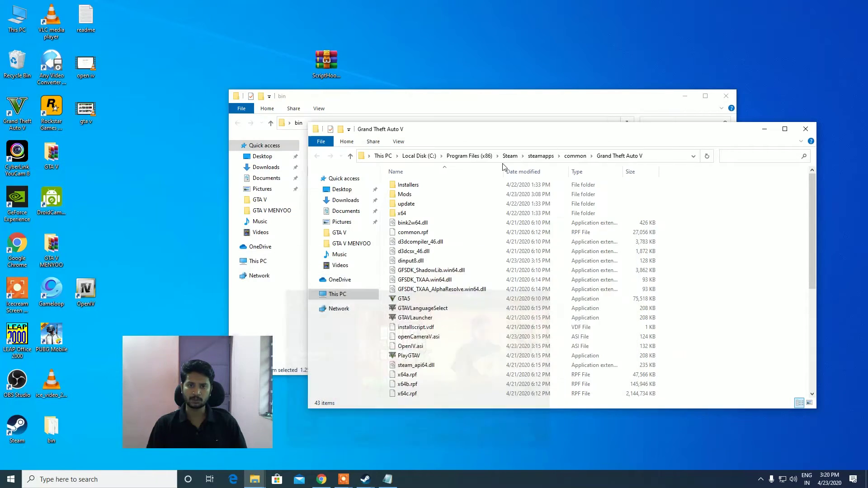
click(416, 108)
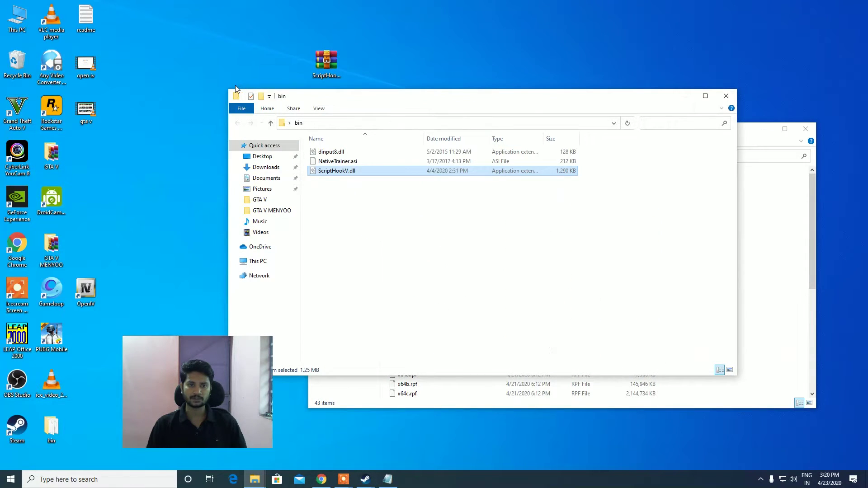
key(F2)
click(365, 194)
click(322, 173)
drag(319, 174, 751, 319)
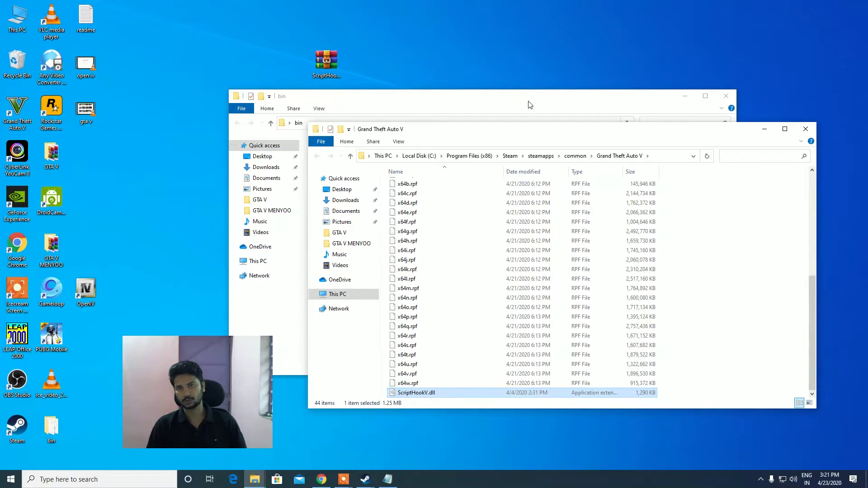
Step: Close the bin folder window and permanently delete the bin folder and readme from the desktop, refreshing the desktop
drag(530, 105, 416, 69)
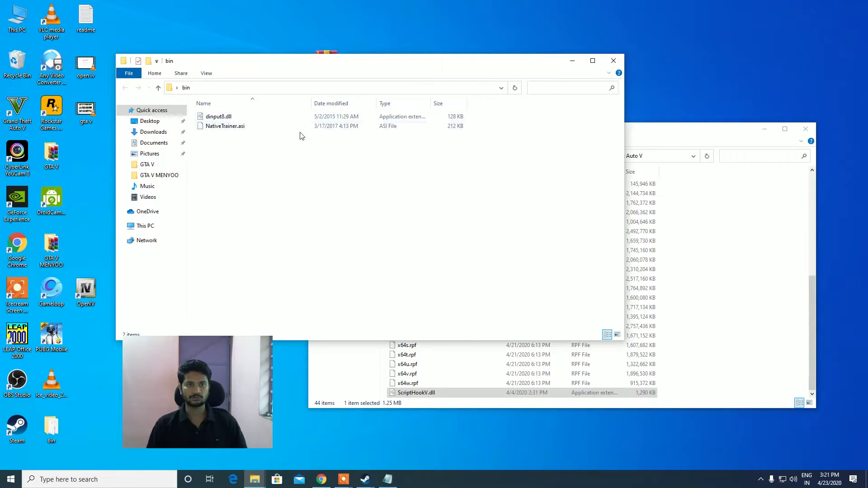
click(616, 62)
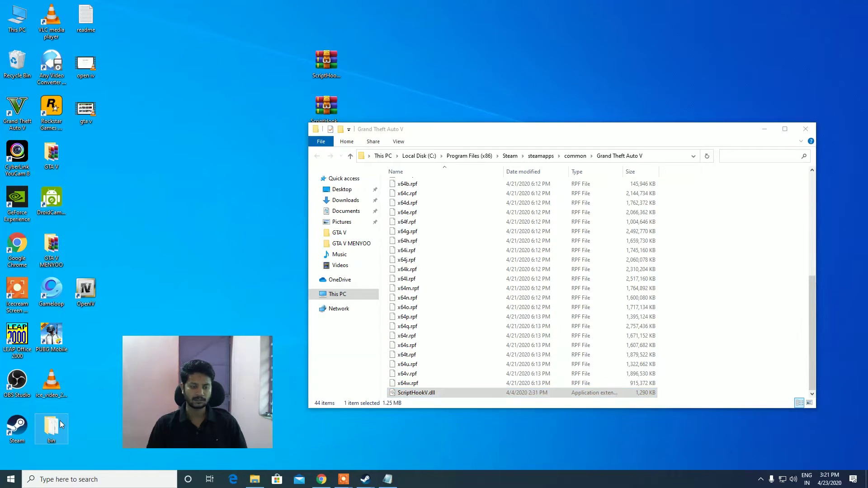
key(shift+Delete)
key(Return)
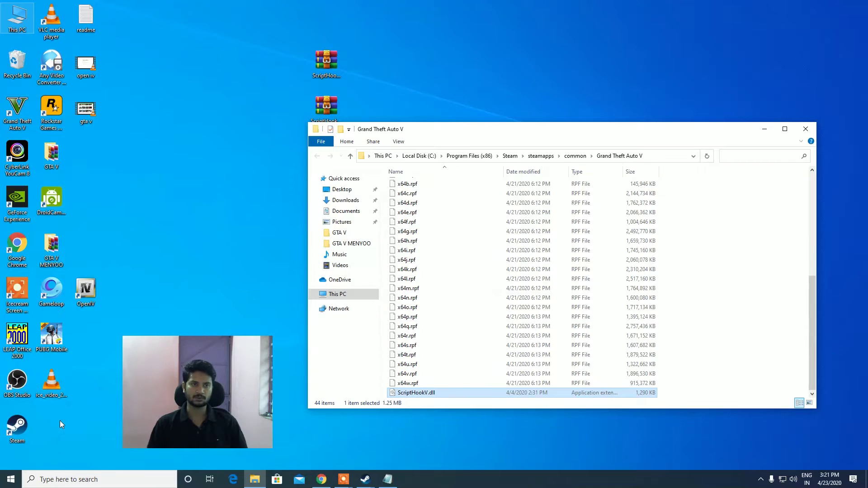
click(86, 18)
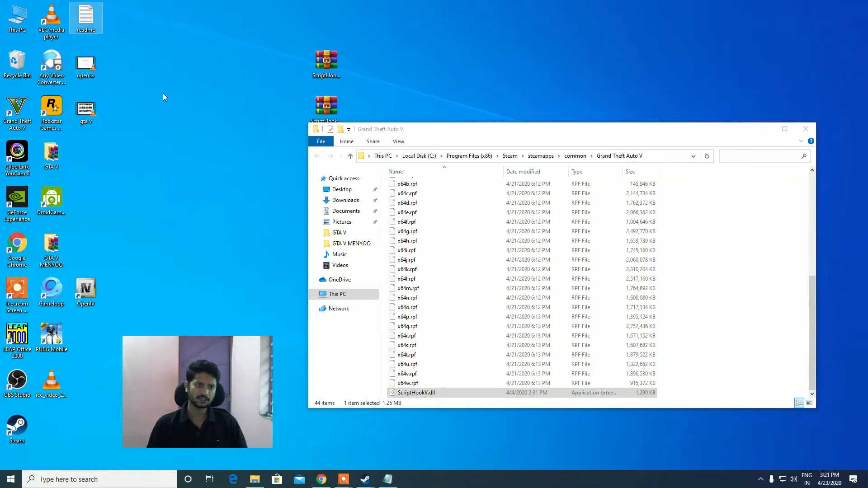
key(shift+Delete)
key(Return)
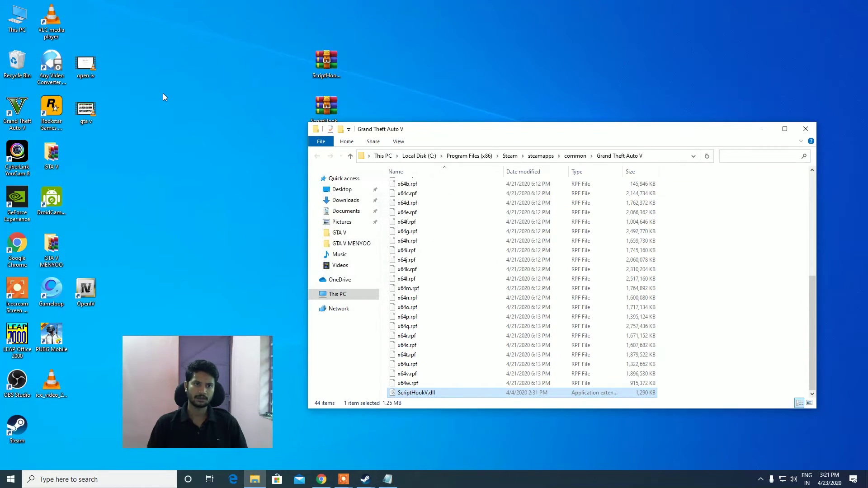
right_click(177, 96)
click(201, 121)
Step: Move the ScriptHookVDotNet archive to an empty desktop area and extract it directly onto the desktop
drag(332, 66, 158, 118)
right_click(158, 120)
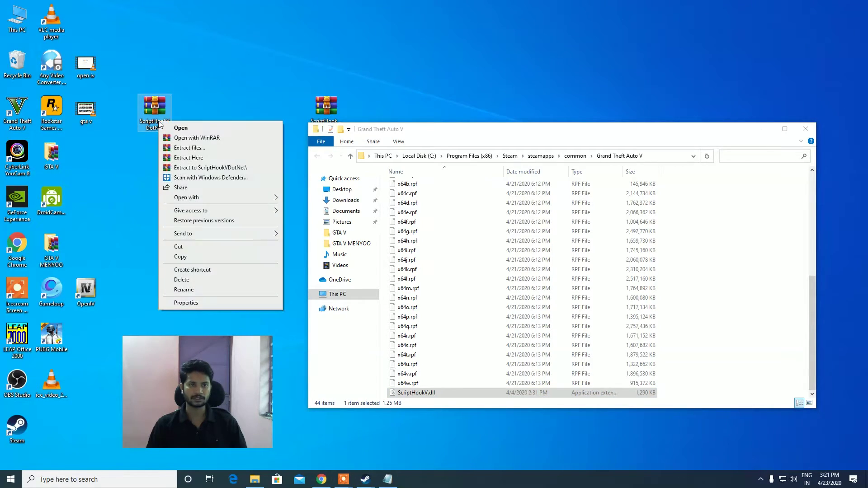
click(204, 159)
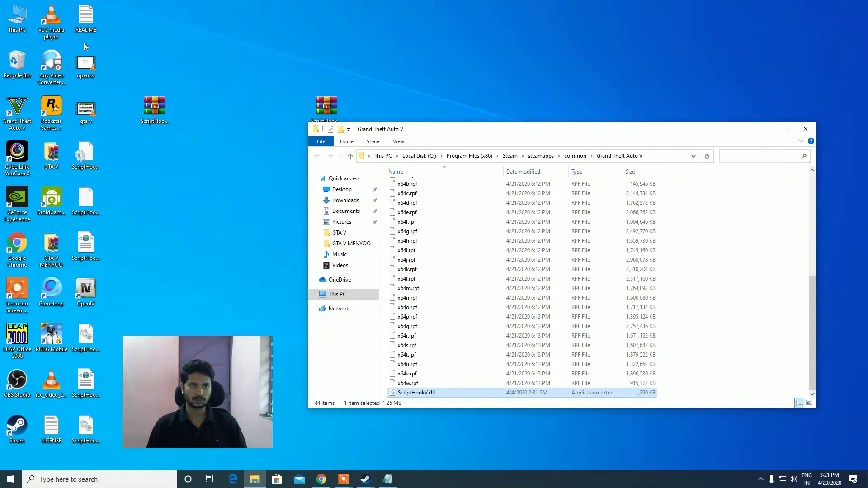
Step: Delete the loose extracted files from the desktop: README, LICENSE and all the ScriptHookVDotNet files, leaving the archive
click(85, 28)
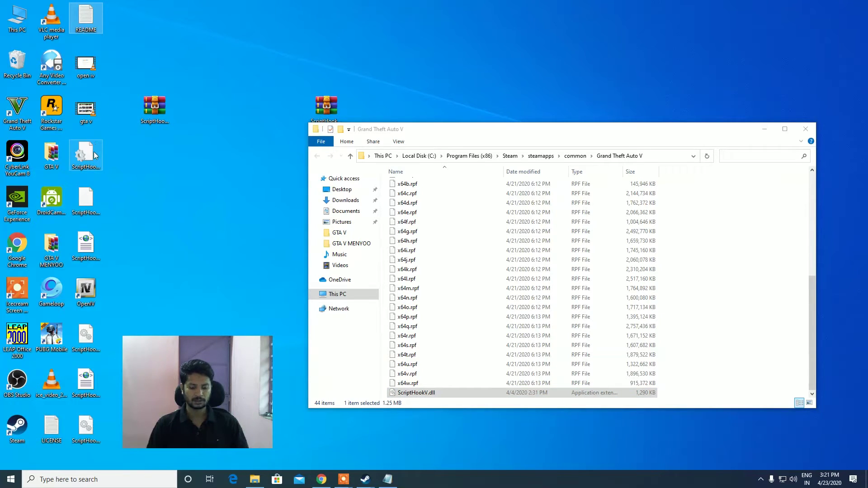
ctrl+click(94, 151)
ctrl+click(89, 249)
ctrl+click(88, 206)
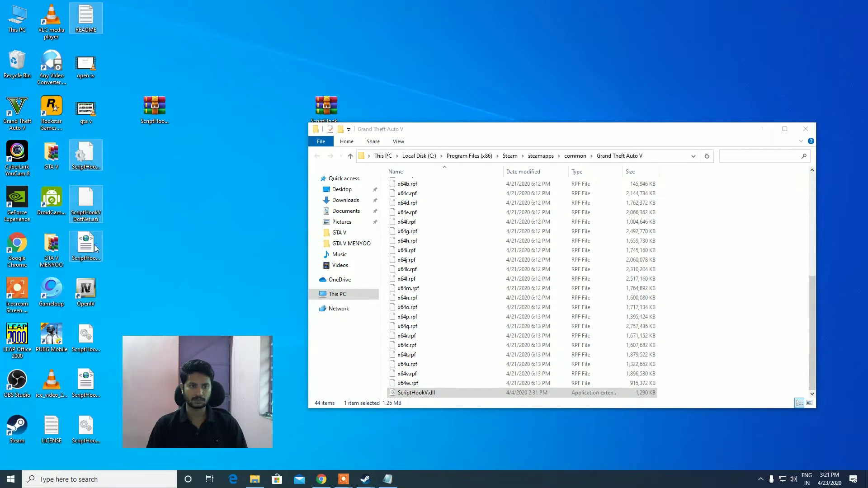
ctrl+click(88, 339)
ctrl+click(85, 386)
ctrl+click(76, 437)
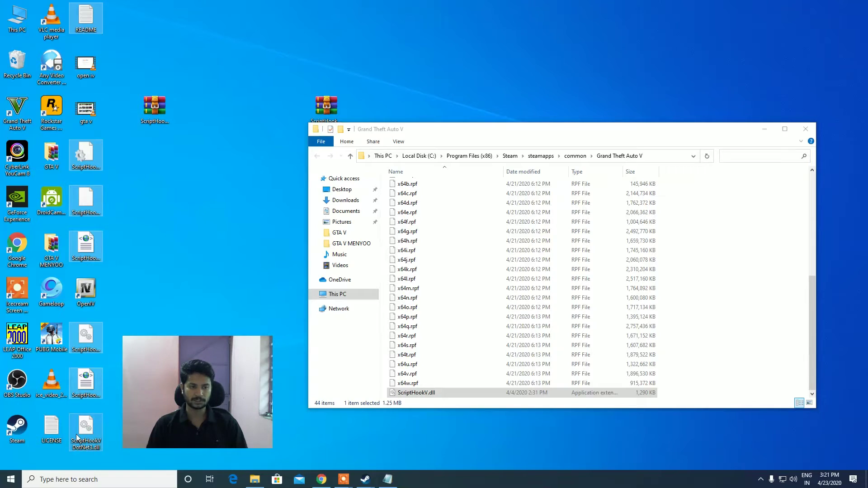
ctrl+click(51, 429)
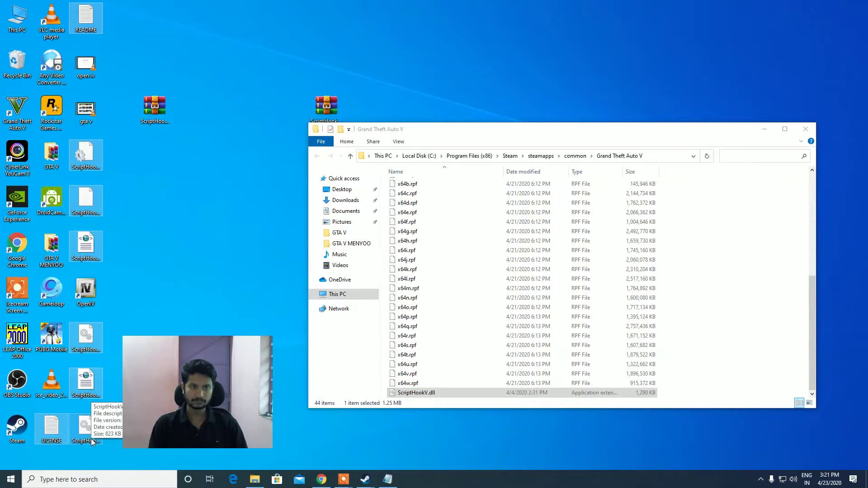
key(Delete)
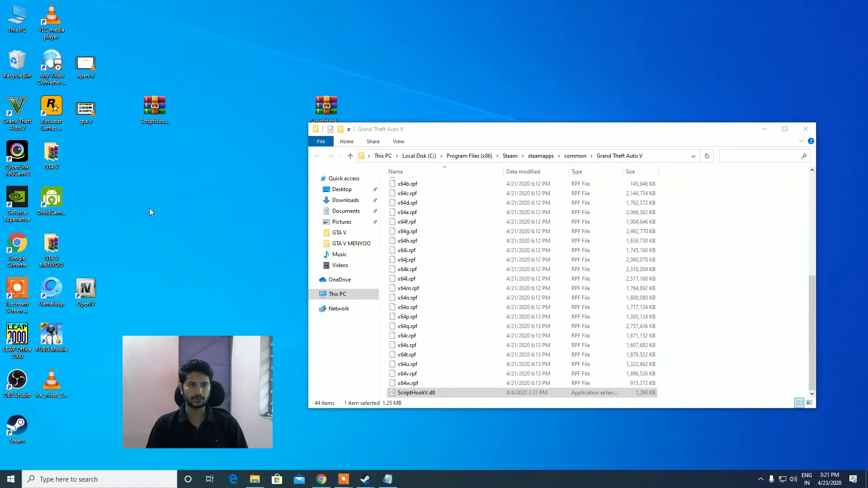
Step: Create a new folder on the desktop and move the ScriptHookVDotNet archive into it
right_click(149, 208)
mouse_move(178, 292)
click(273, 293)
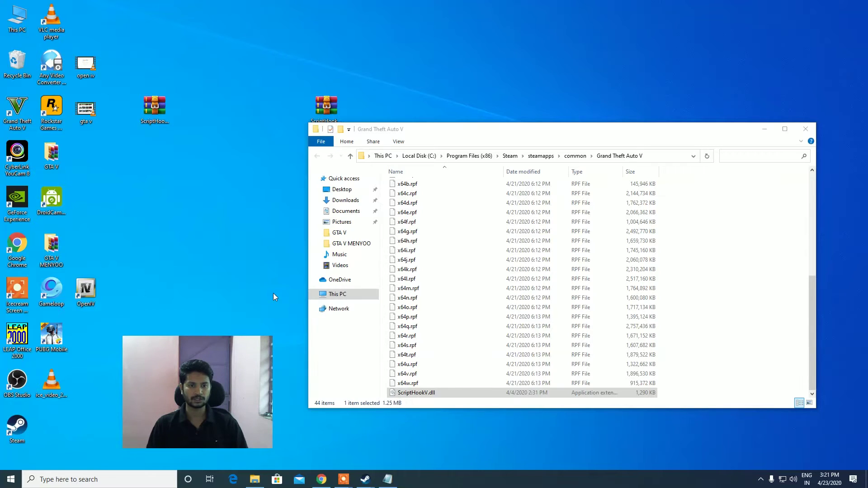
right_click(120, 245)
mouse_move(186, 327)
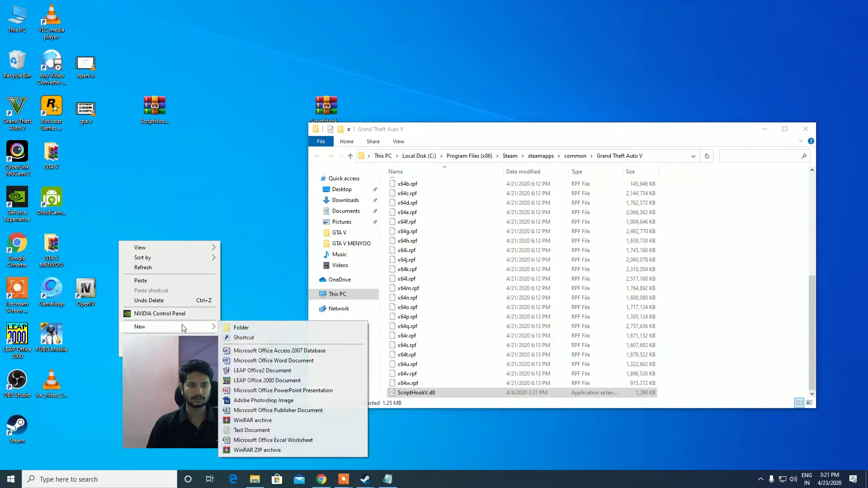
click(252, 330)
drag(154, 111, 131, 246)
Step: Open the new folder and extract the ScriptHookVDotNet archive inside it
double_click(126, 244)
click(218, 117)
right_click(218, 117)
click(246, 151)
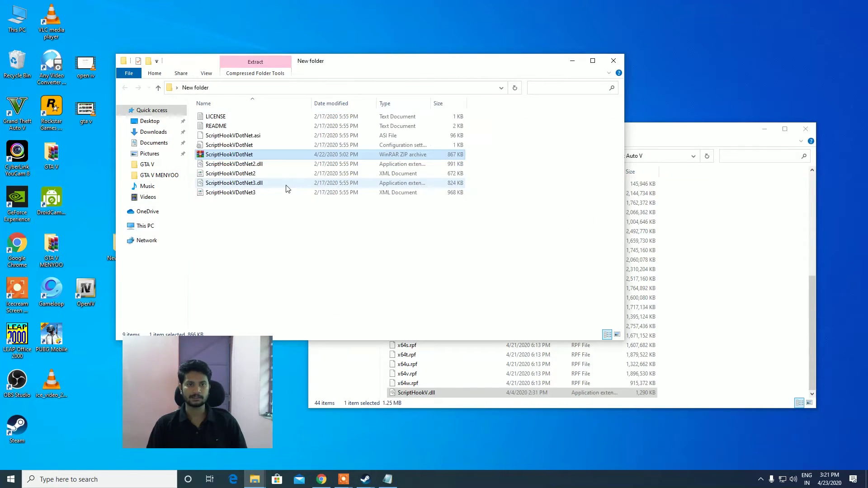
click(283, 235)
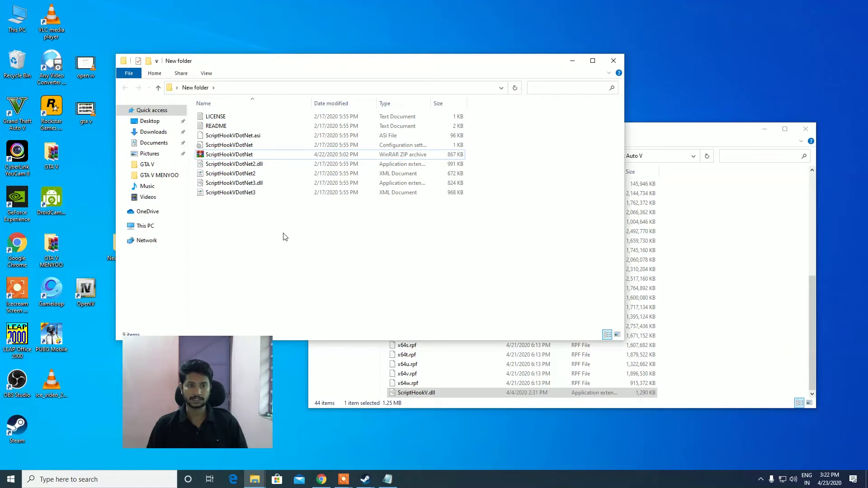
Step: Open the extracted LICENSE file, highlight its numbered restrictions, and close it
double_click(242, 118)
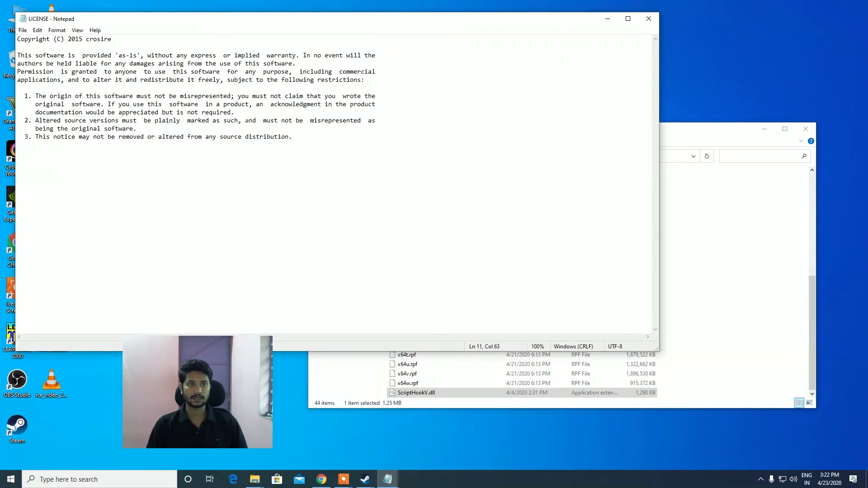
drag(56, 96, 293, 145)
click(17, 153)
click(648, 19)
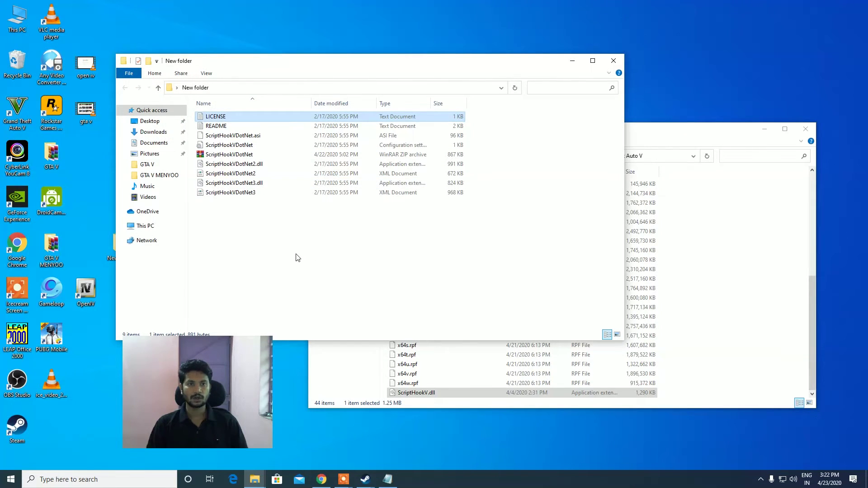
Step: Open the extracted README file, read its requirements, and close it
click(262, 139)
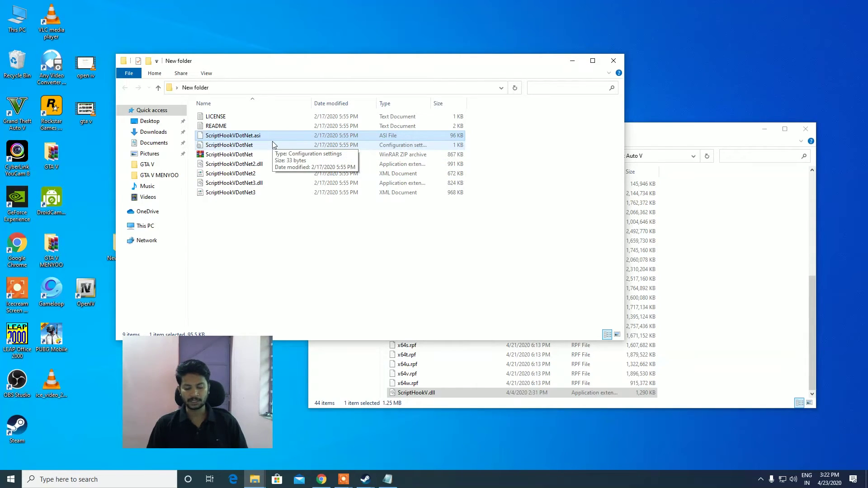
click(238, 127)
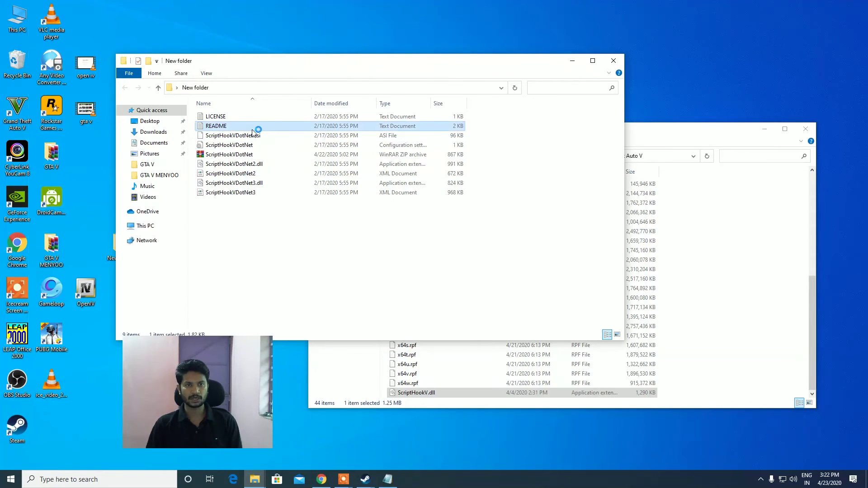
double_click(254, 127)
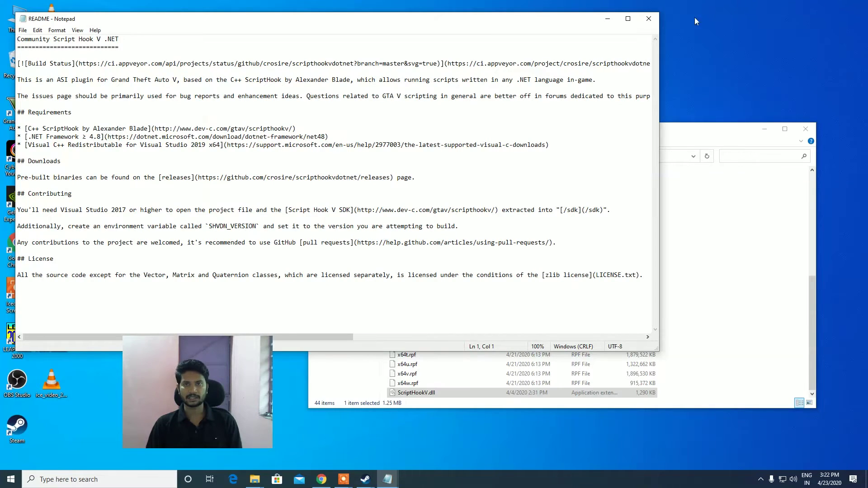
click(649, 18)
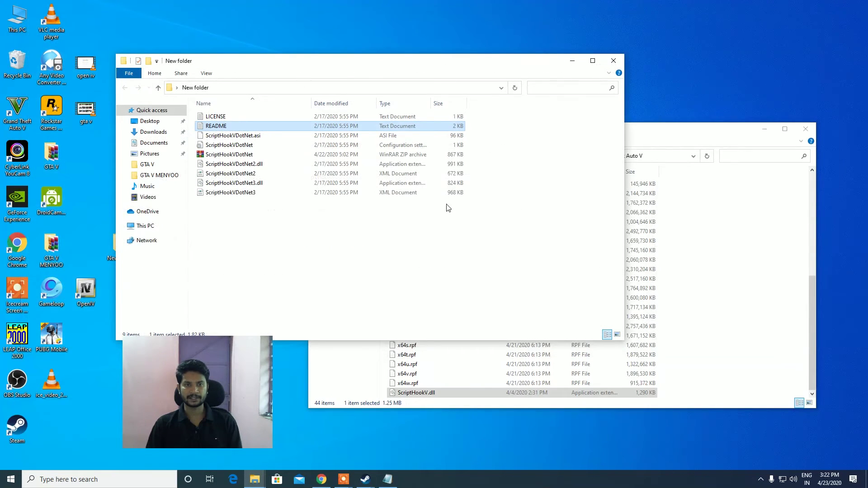
Step: Copy ScriptHookVDotNet.asi, its configuration file, and the ScriptHookVDotNet2 and ScriptHookVDotNet3 DLL and XML files into the Grand Theft Auto V folder
click(267, 137)
ctrl+click(273, 167)
ctrl+click(276, 185)
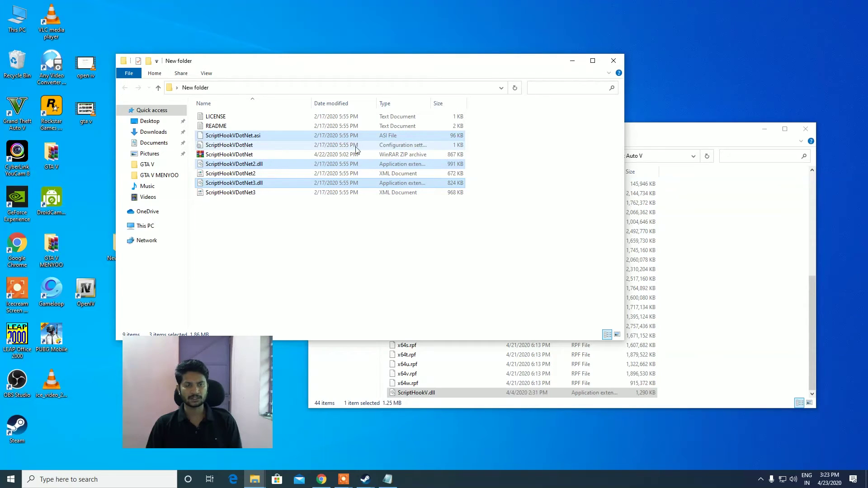
ctrl+click(254, 146)
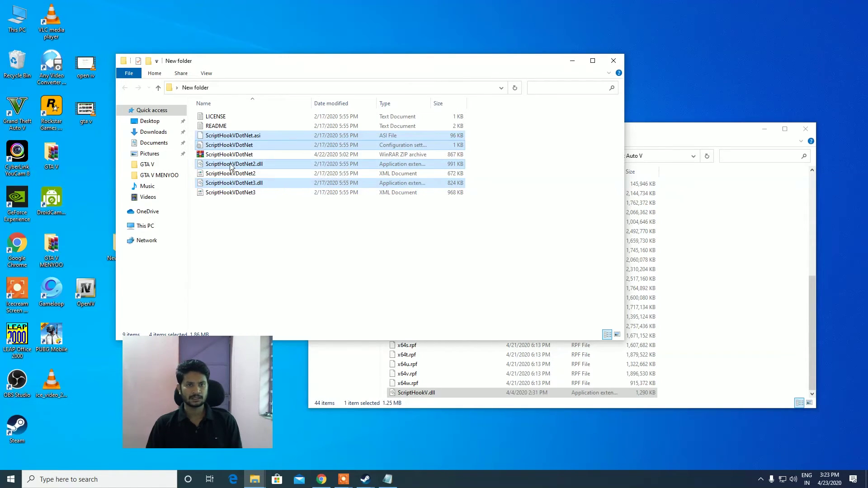
ctrl+click(219, 173)
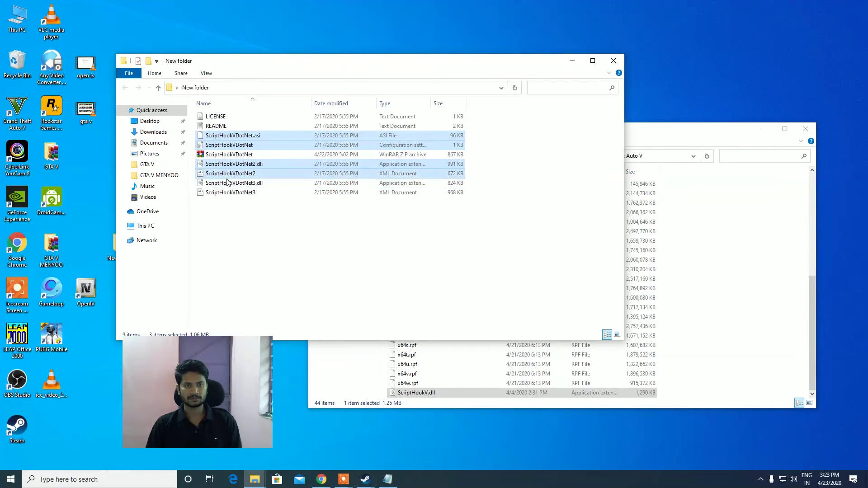
ctrl+click(224, 193)
right_click(226, 146)
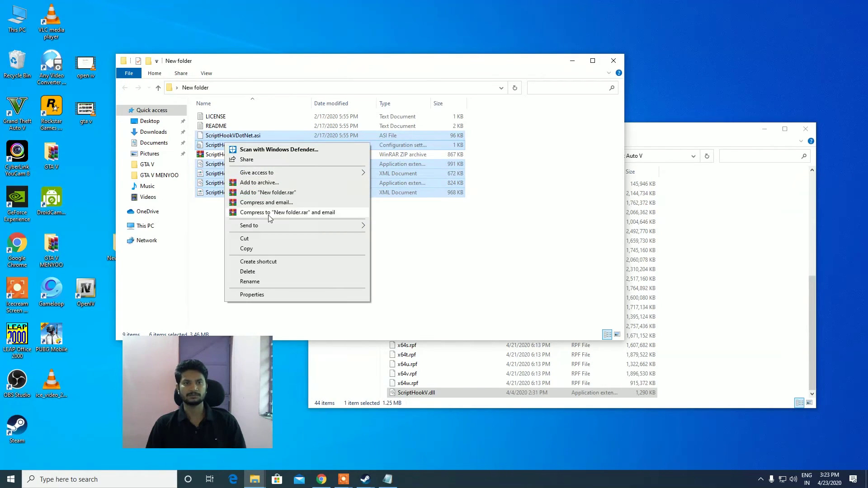
click(242, 248)
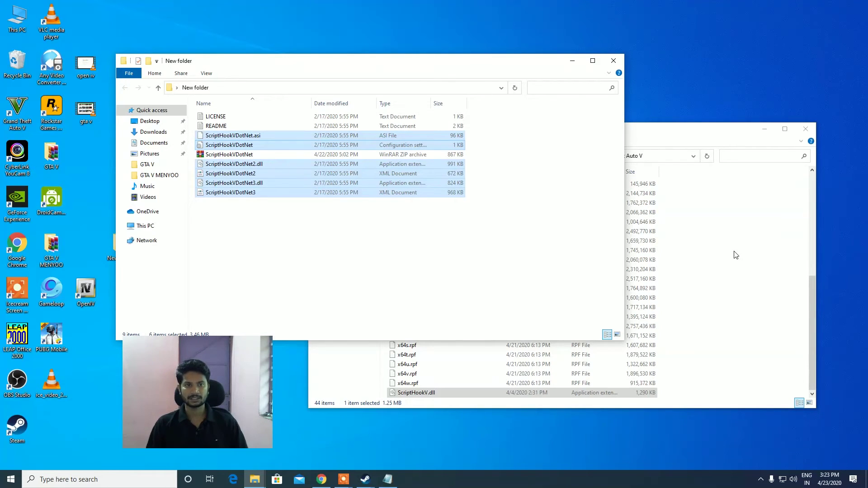
right_click(716, 225)
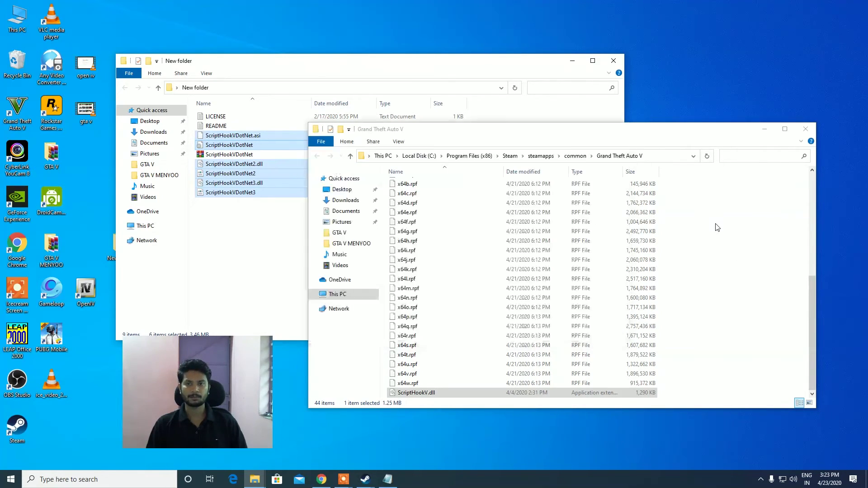
click(750, 288)
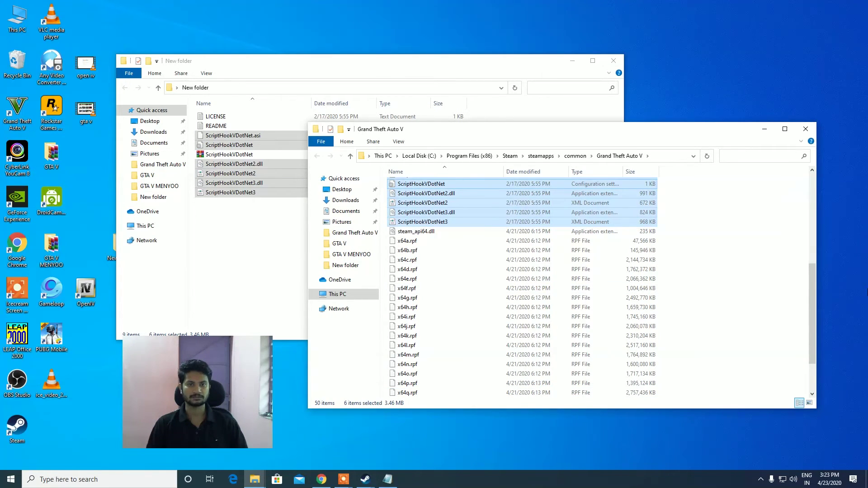
Step: Close the extraction folder, look through the Grand Theft Auto V folder for the copied files, and close it too
click(608, 66)
click(613, 61)
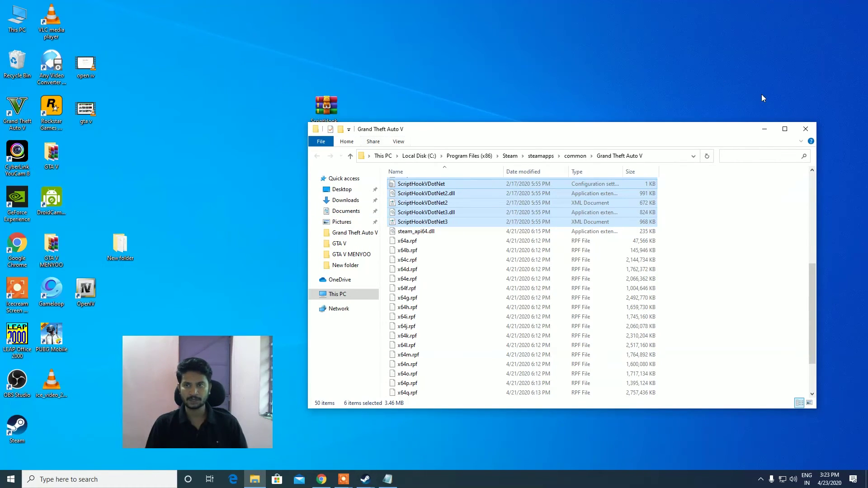
click(773, 246)
scroll(771, 248, up, 7)
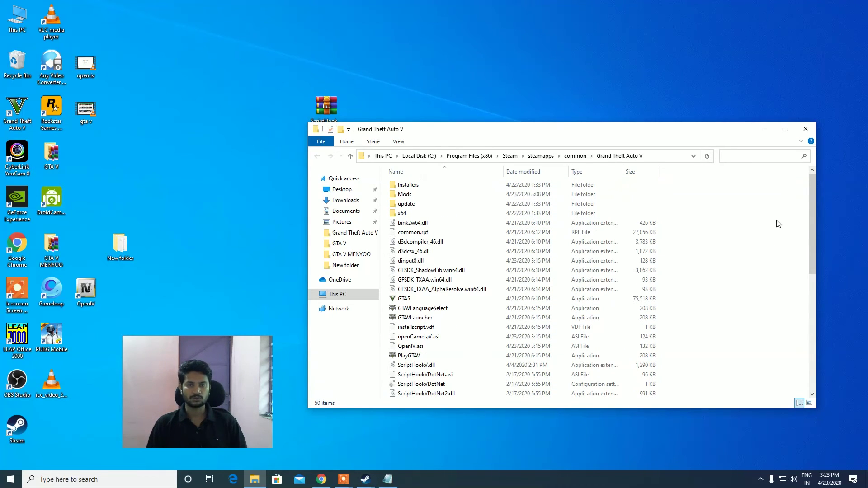
click(805, 129)
Step: Move the remaining ScriptHookV archive next to the other desktop icons and refresh the desktop
right_click(570, 107)
click(505, 132)
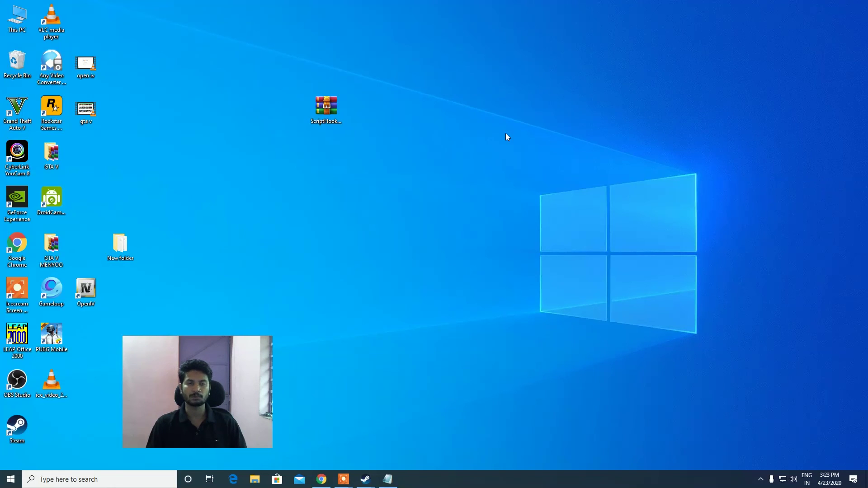
drag(327, 108, 90, 152)
right_click(265, 147)
click(301, 173)
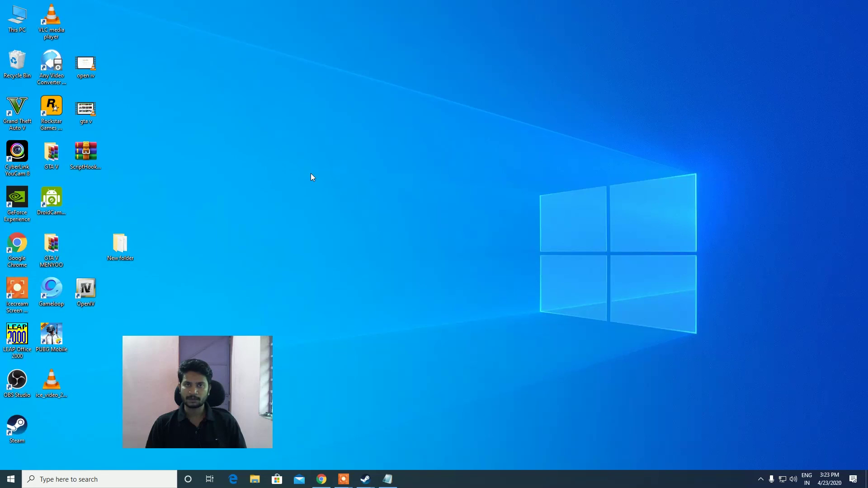